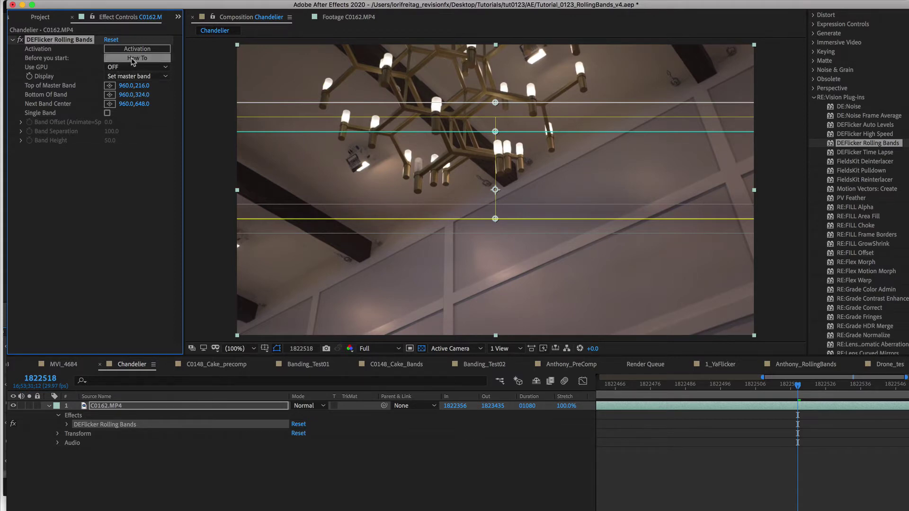
{"action": "left_click", "coordinate": [159, 60]}
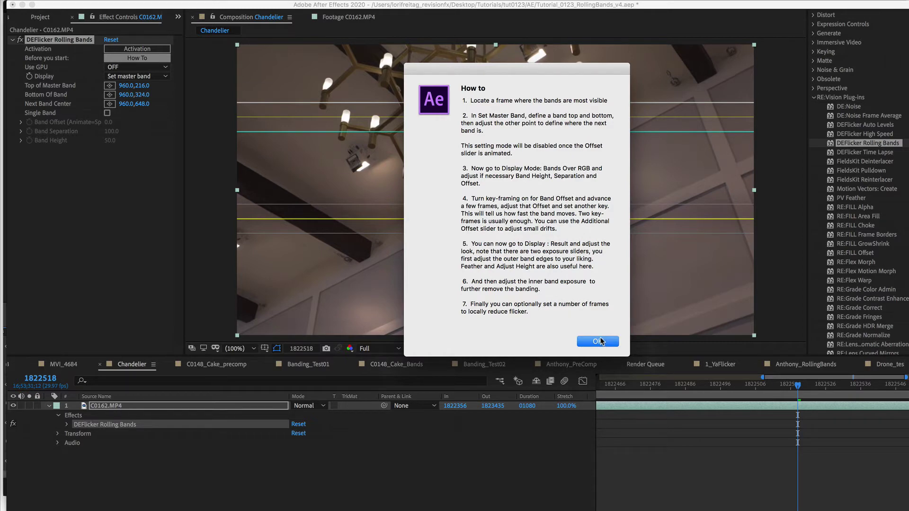
{"action": "left_click", "coordinate": [599, 342]}
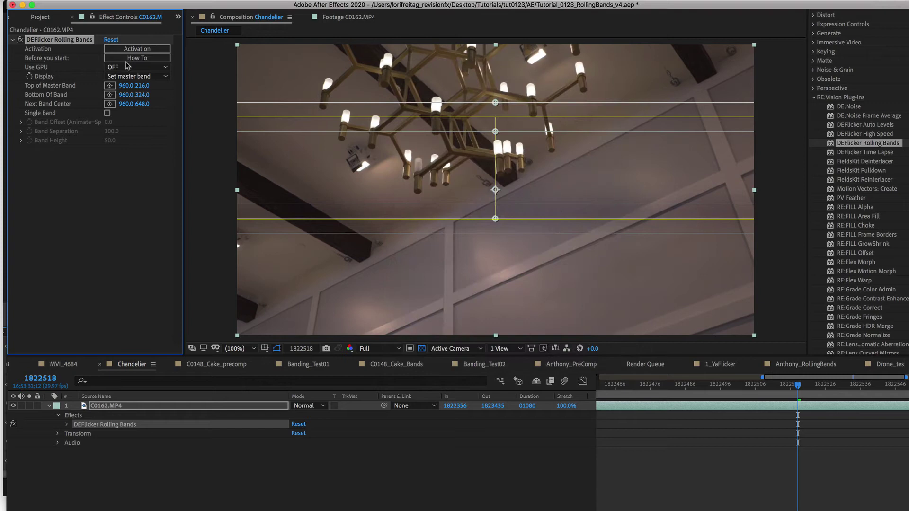
Keep Display on Set master band, enable Single Band, and lower the master band to top 588, bottom 647.
{"action": "left_click", "coordinate": [135, 76]}
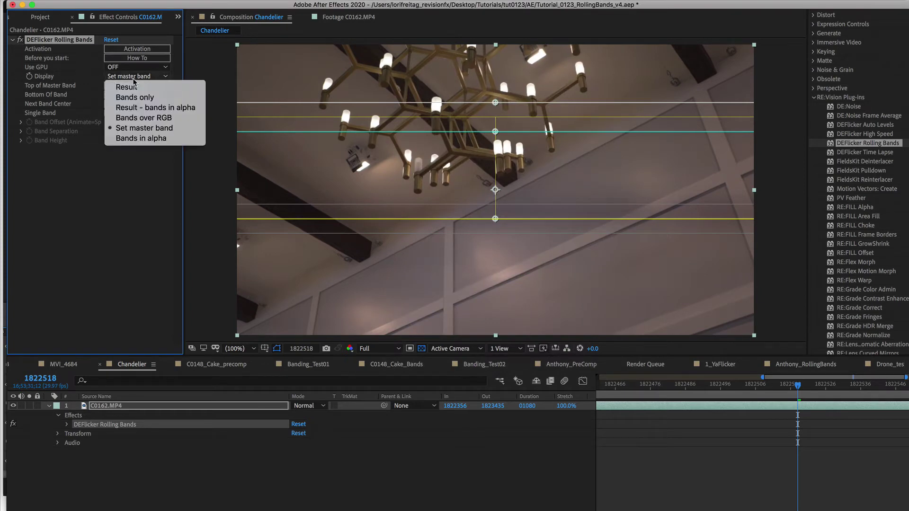
{"action": "left_click", "coordinate": [135, 128]}
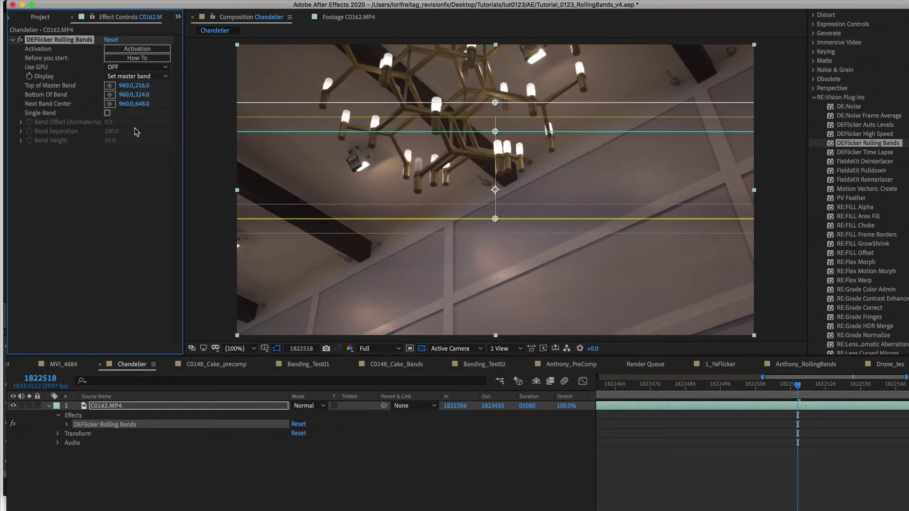
{"action": "left_click", "coordinate": [108, 113]}
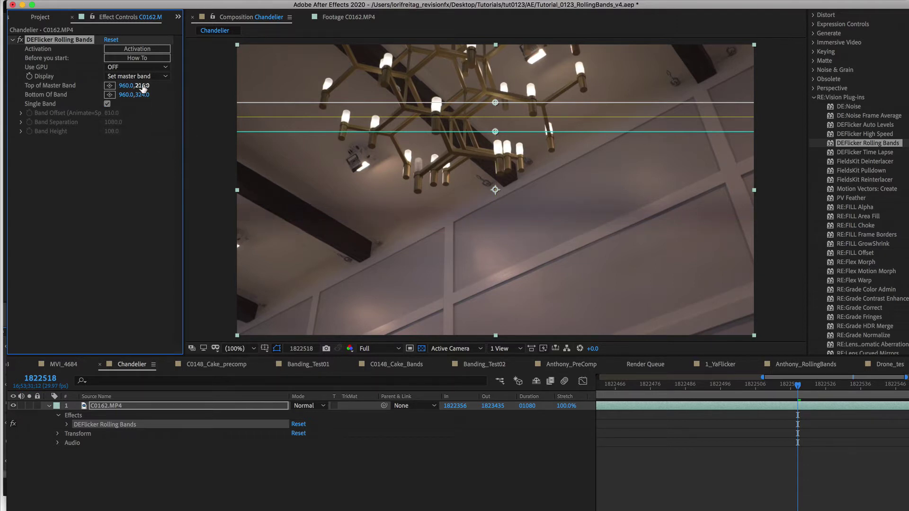
{"action": "left_click_drag", "start_coordinate": [143, 88], "coordinate": [308, 105]}
Show Bands over RGB and narrow Band Height to 39.
{"action": "left_click", "coordinate": [118, 78]}
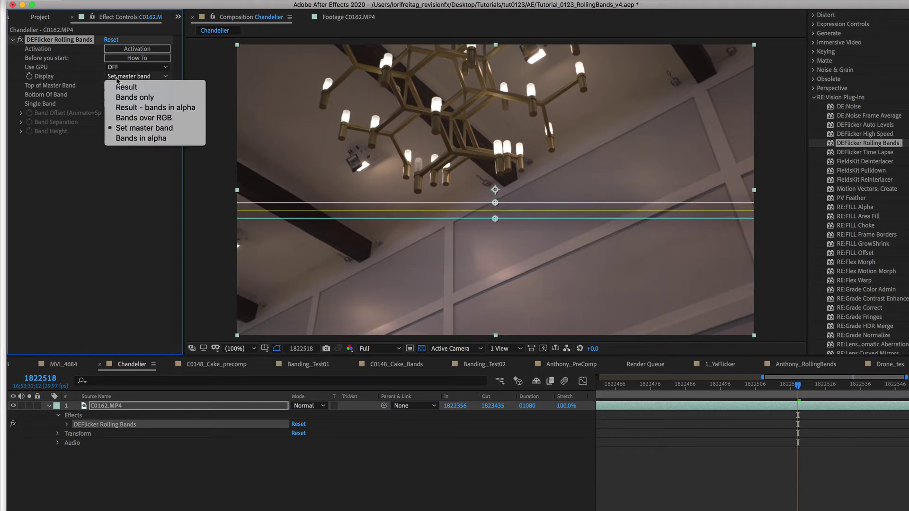
{"action": "left_click", "coordinate": [125, 118]}
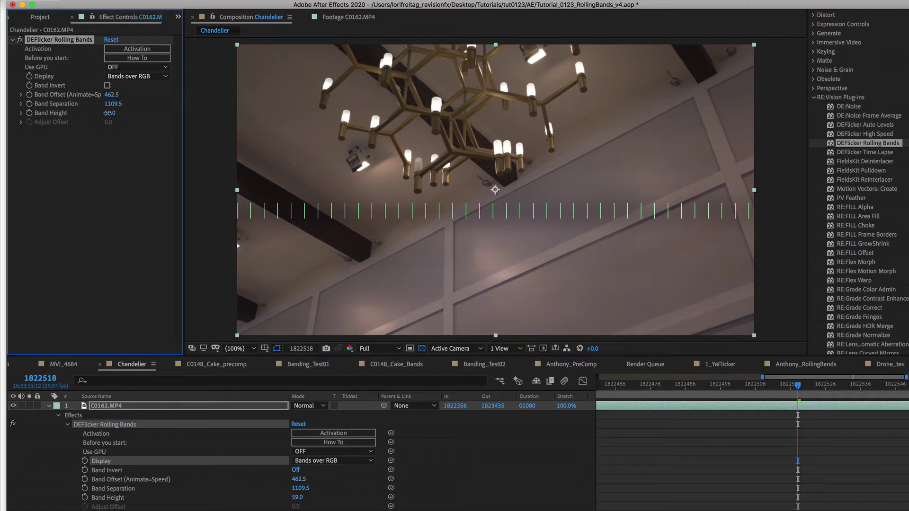
{"action": "left_click_drag", "start_coordinate": [108, 113], "coordinate": [110, 113]}
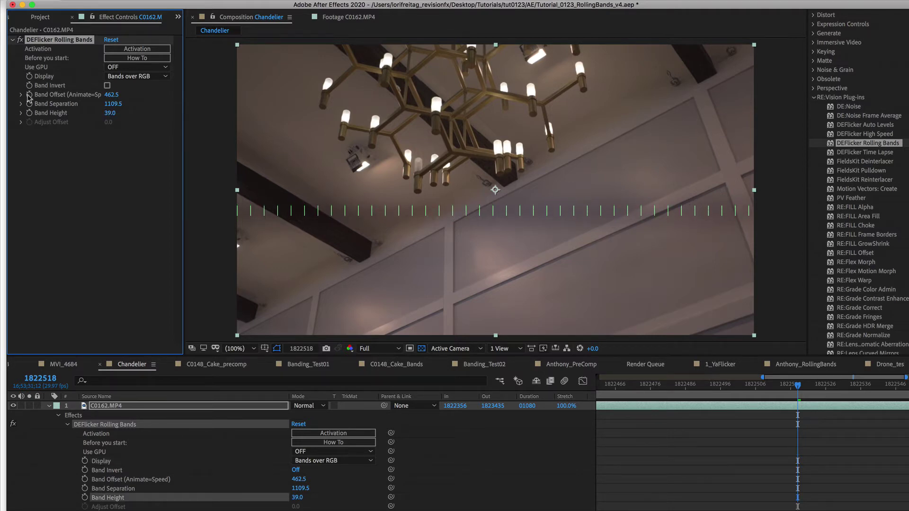
Keyframe Band Offset from 462.5 to 500 at a later frame and play back to check tracking.
{"action": "left_click", "coordinate": [28, 95]}
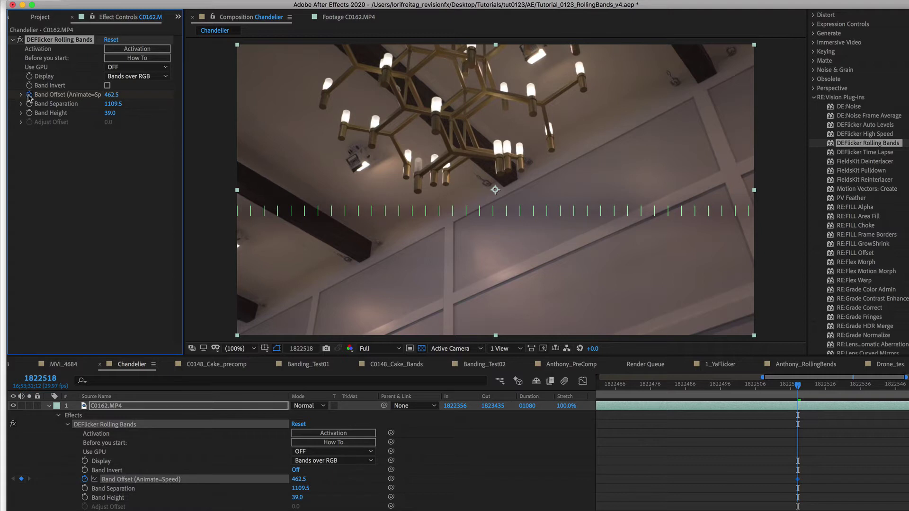
{"action": "left_click", "coordinate": [850, 384]}
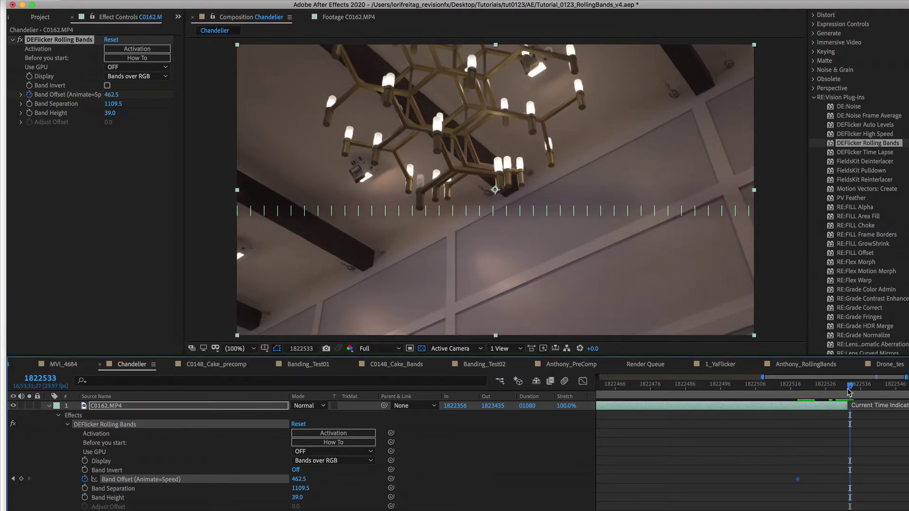
{"action": "left_click", "coordinate": [112, 95]}
{"action": "type", "text": "550"}
{"action": "key", "text": "Return"}
{"action": "type", "text": "500"}
{"action": "key", "text": "Return"}
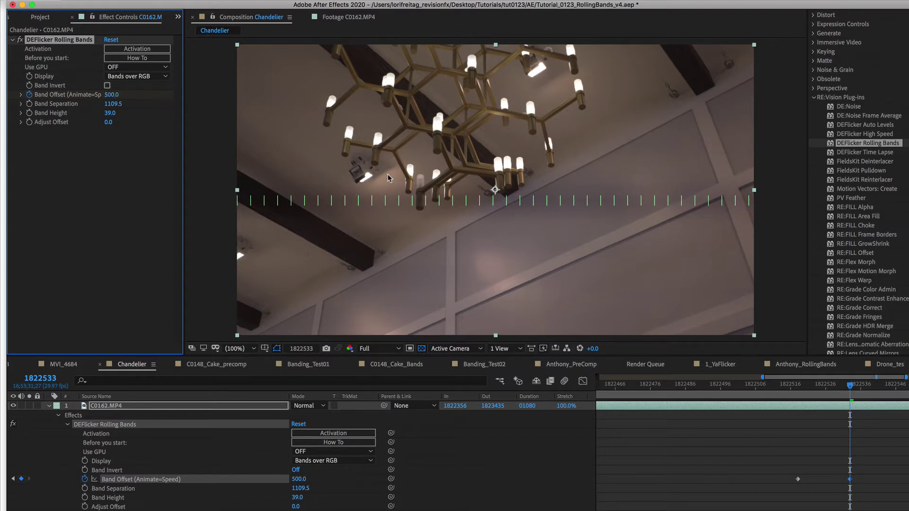
{"action": "left_click", "coordinate": [827, 396]}
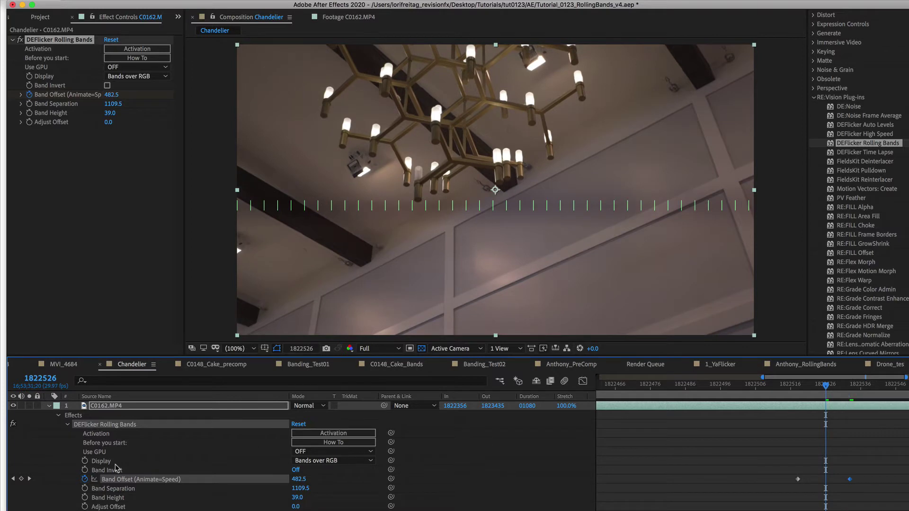
{"action": "left_click", "coordinate": [29, 479]}
{"action": "key", "text": "space"}
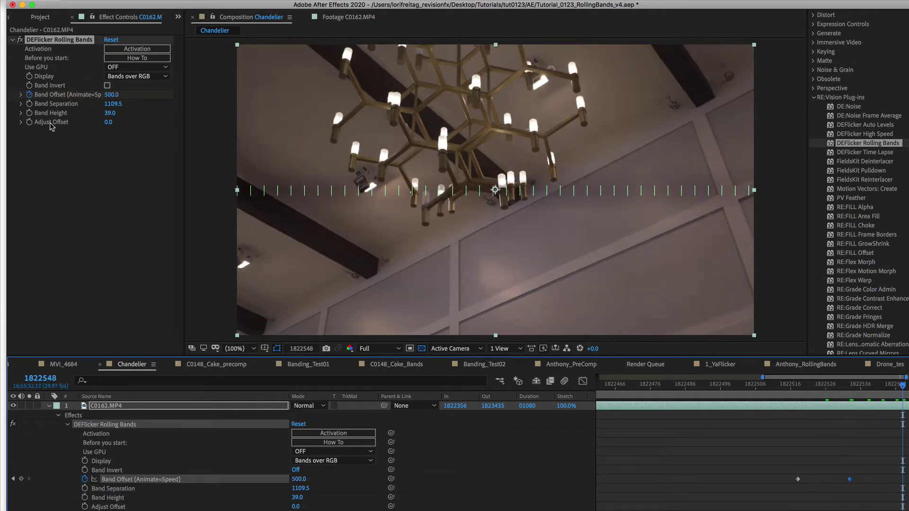
Keyframe Adjust Offset at 15 and advance a few frames through the clip.
{"action": "left_click", "coordinate": [29, 123]}
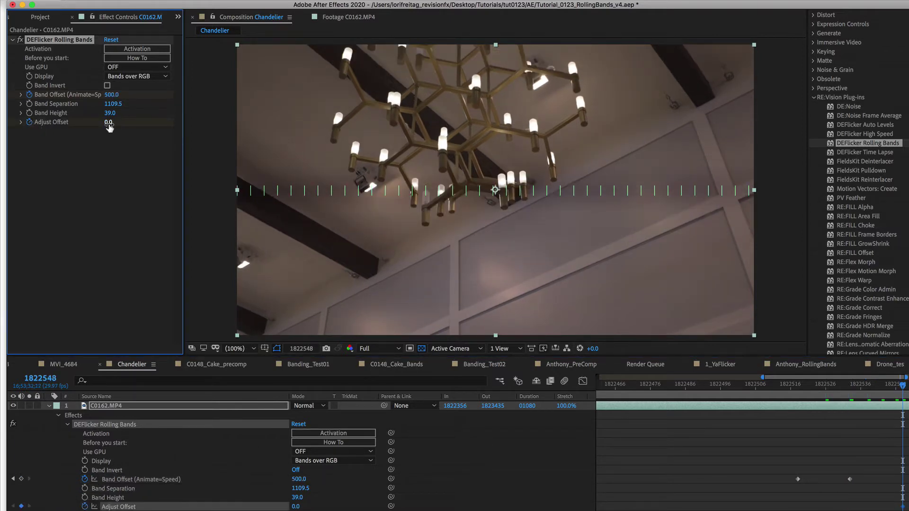
{"action": "left_click", "coordinate": [108, 123]}
{"action": "key", "text": "Return"}
{"action": "scroll", "coordinate": [843, 450], "scroll_direction": "right", "scroll_amount": 2}
{"action": "left_click_drag", "start_coordinate": [885, 389], "coordinate": [907, 391]}
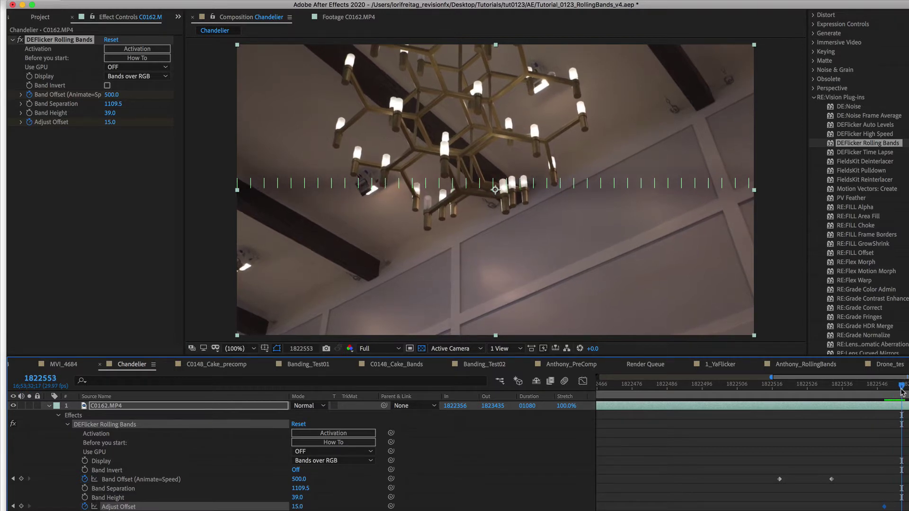
Show the Result display, feather the band to 89, and compute RGB shift (Red 1.1289, Green 1.1489, Blue 1.1243).
{"action": "left_click", "coordinate": [119, 76]}
{"action": "left_click", "coordinate": [117, 86]}
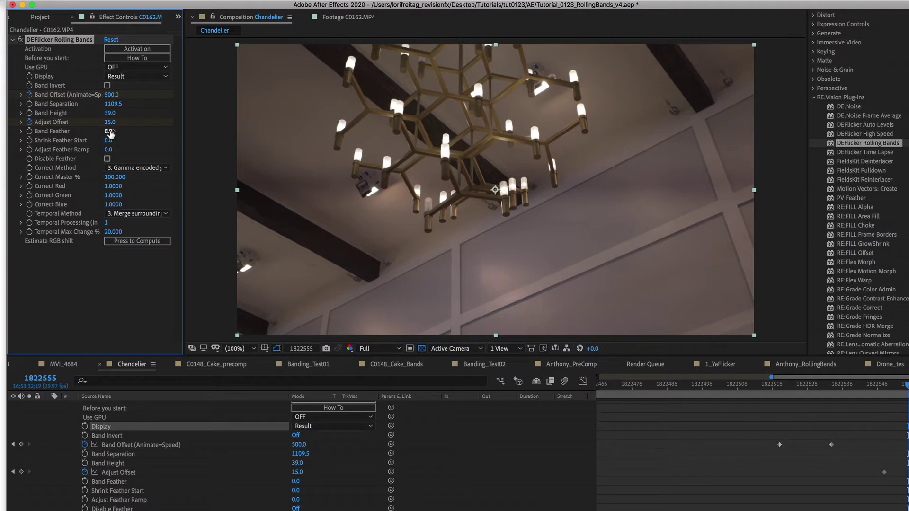
{"action": "left_click_drag", "start_coordinate": [114, 133], "coordinate": [119, 133]}
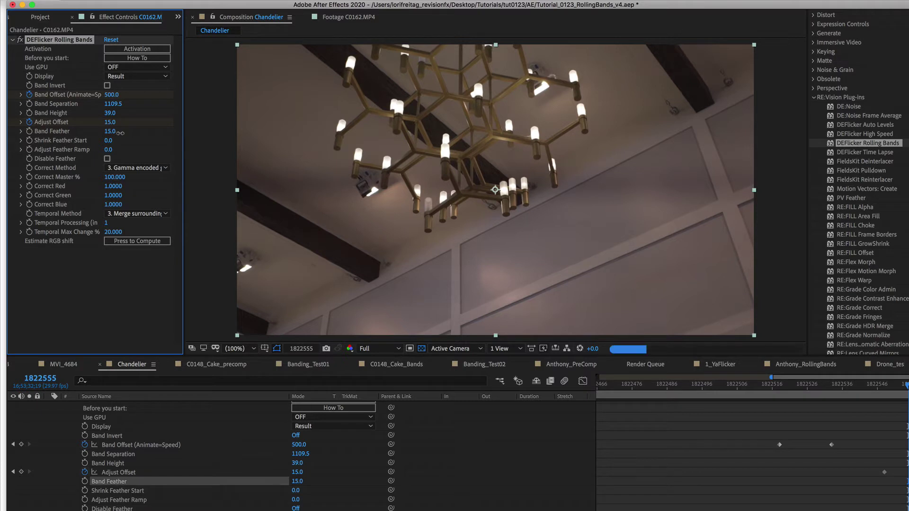
{"action": "left_click", "coordinate": [125, 242]}
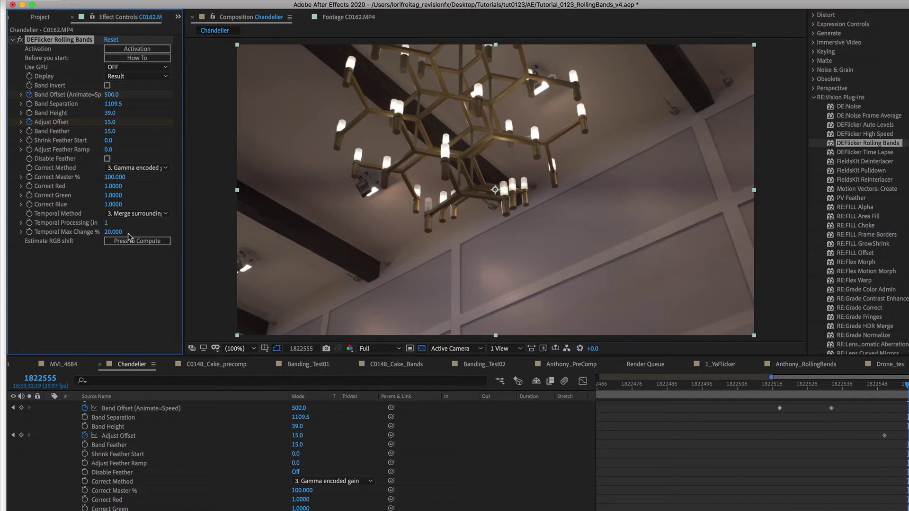
{"action": "left_click", "coordinate": [129, 239]}
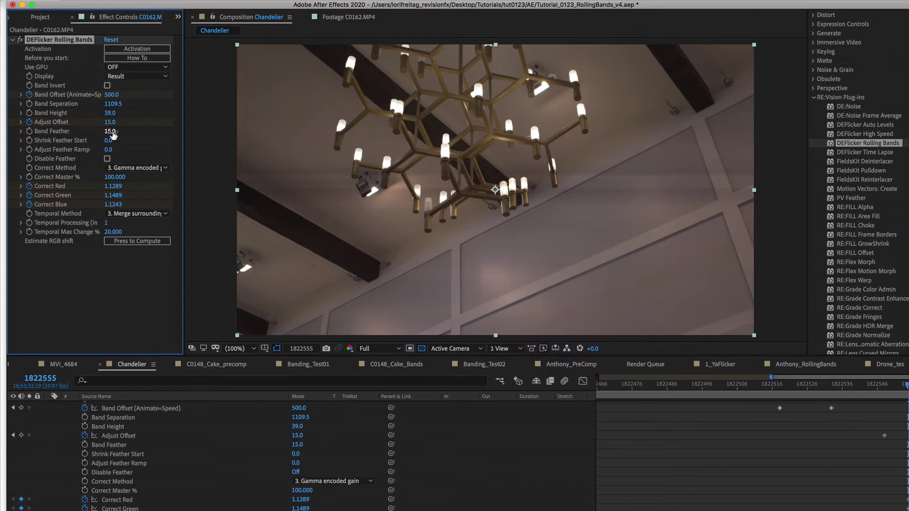
{"action": "left_click", "coordinate": [111, 131]}
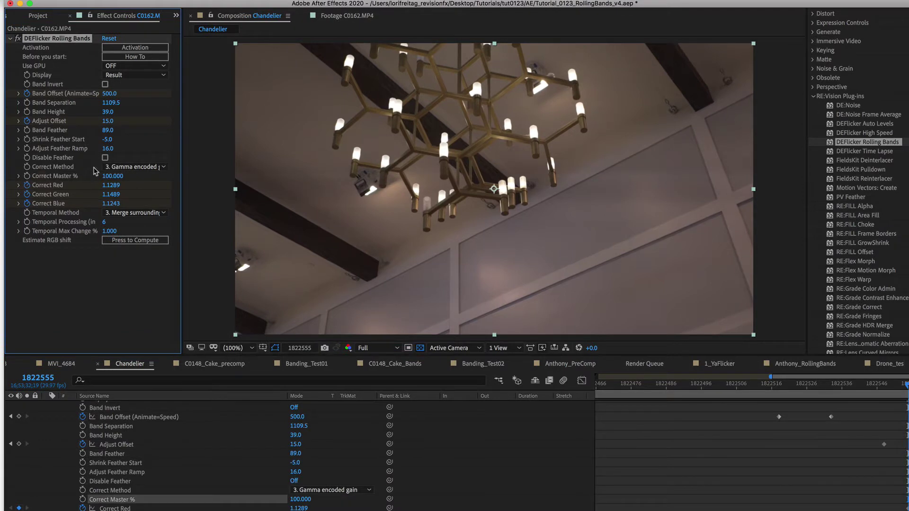
{"action": "left_click", "coordinate": [122, 167]}
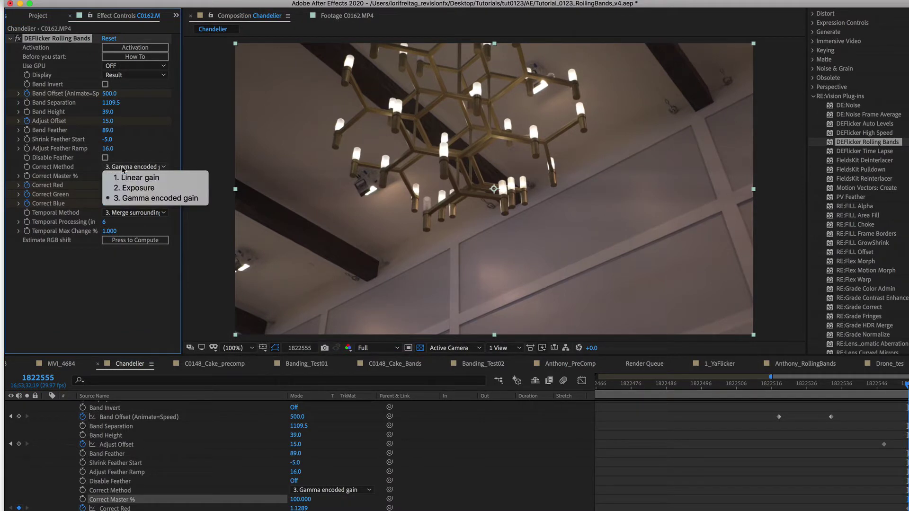
{"action": "left_click", "coordinate": [136, 177]}
{"action": "left_click", "coordinate": [127, 168]}
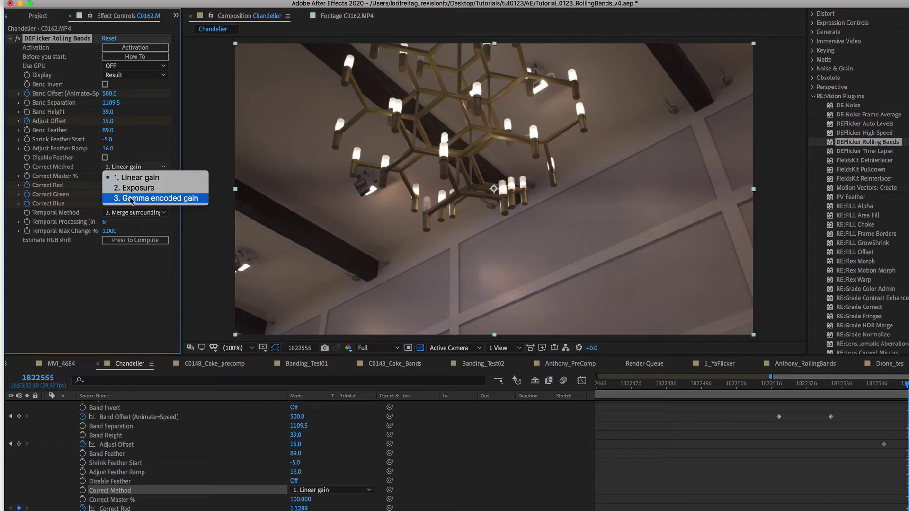
{"action": "left_click", "coordinate": [132, 198]}
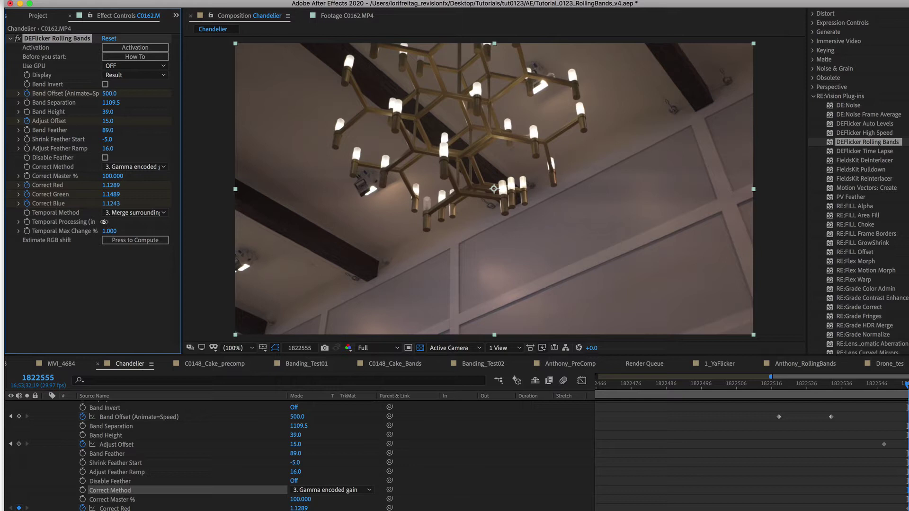
Set Temporal Processing to 3 frames and Temporal Max Change to 15%, keeping the merge Temporal Method.
{"action": "left_click", "coordinate": [104, 222]}
{"action": "type", "text": "3"}
{"action": "key", "text": "Return"}
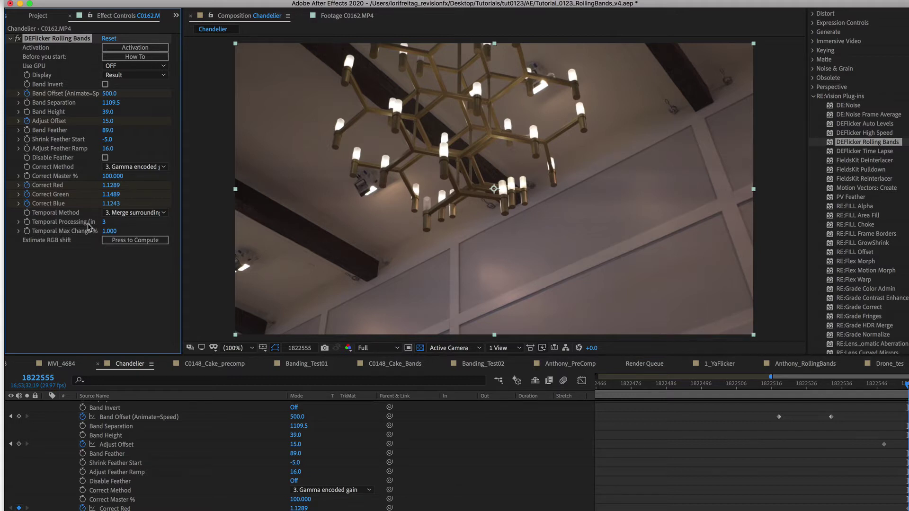
{"action": "left_click", "coordinate": [109, 231]}
{"action": "type", "text": "15"}
{"action": "key", "text": "Return"}
{"action": "left_click", "coordinate": [132, 214]}
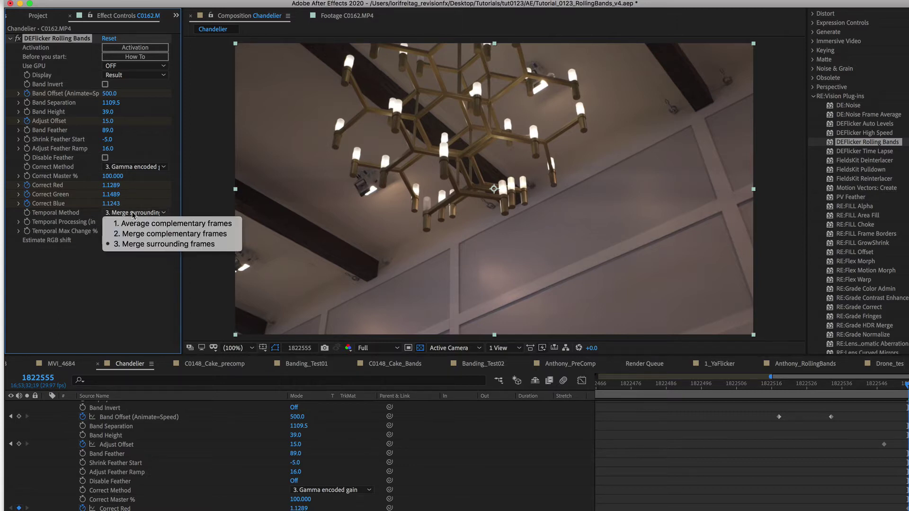
{"action": "left_click", "coordinate": [134, 244]}
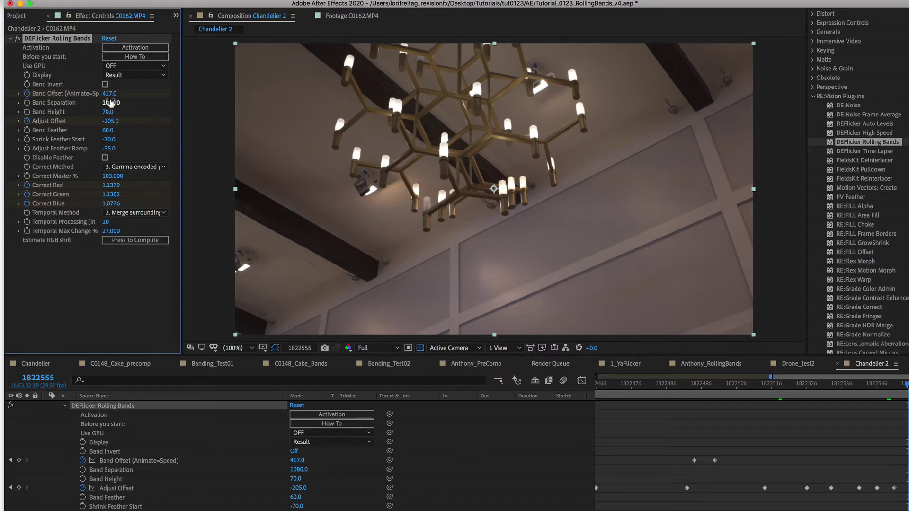
{"action": "left_click", "coordinate": [115, 75]}
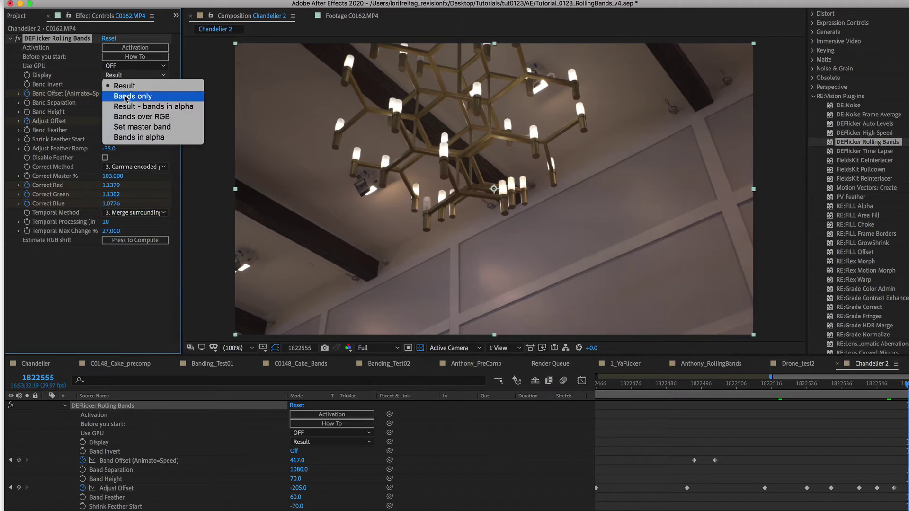
{"action": "left_click", "coordinate": [126, 97]}
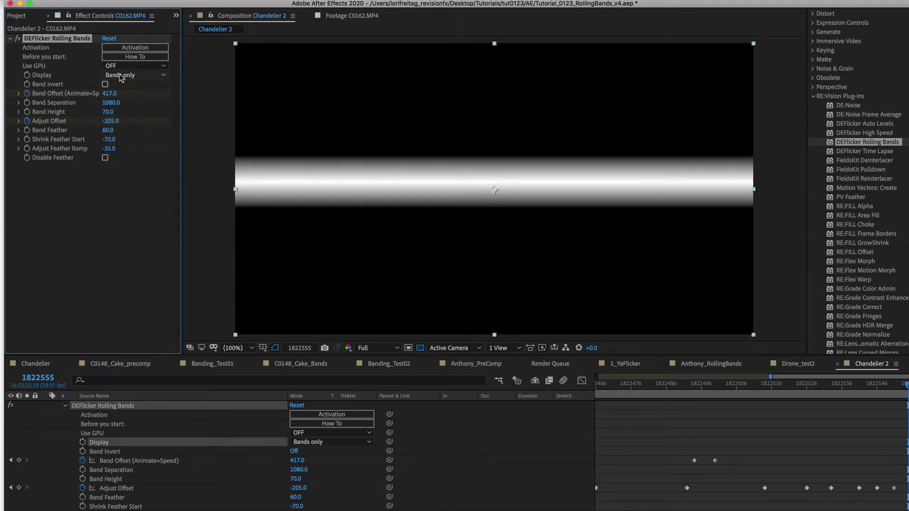
{"action": "left_click", "coordinate": [121, 76]}
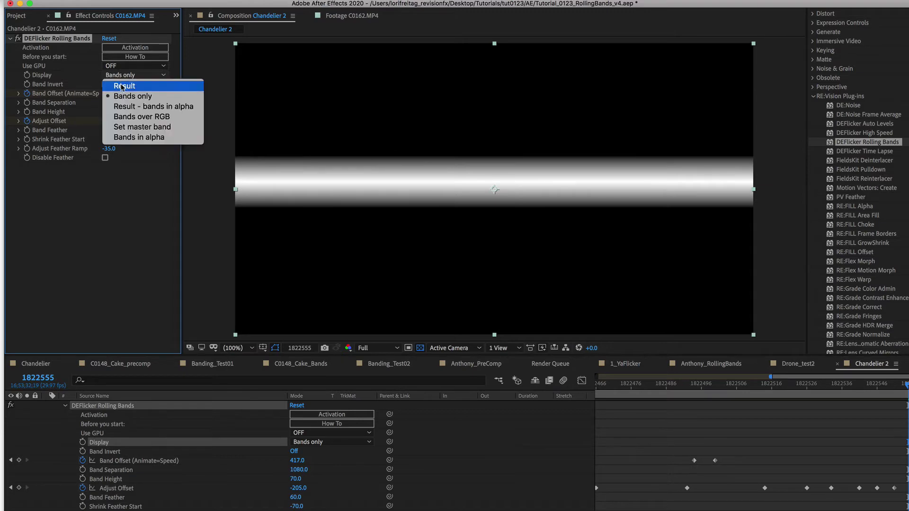
{"action": "left_click", "coordinate": [122, 86]}
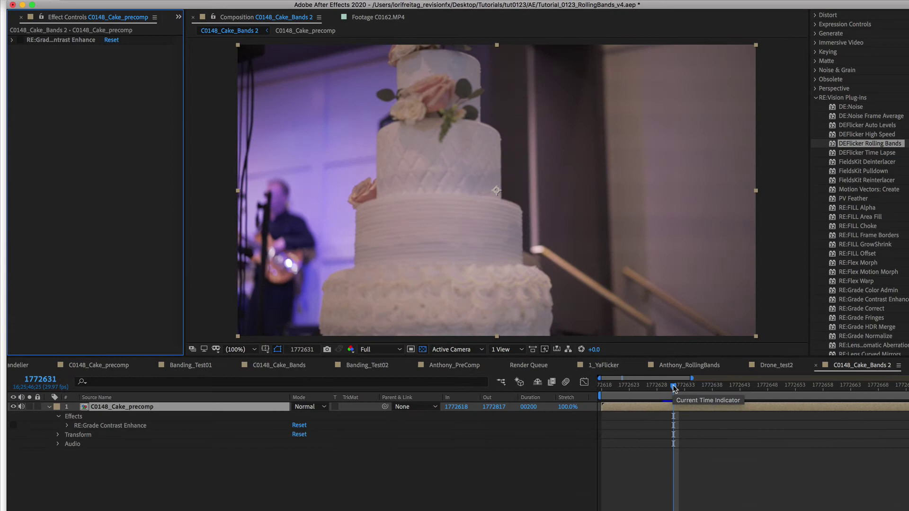
Scrub the cake footage comparing RE:Grade Contrast Enhance off and on, ending at frame 1772636.
{"action": "left_click_drag", "start_coordinate": [674, 387], "coordinate": [674, 410]}
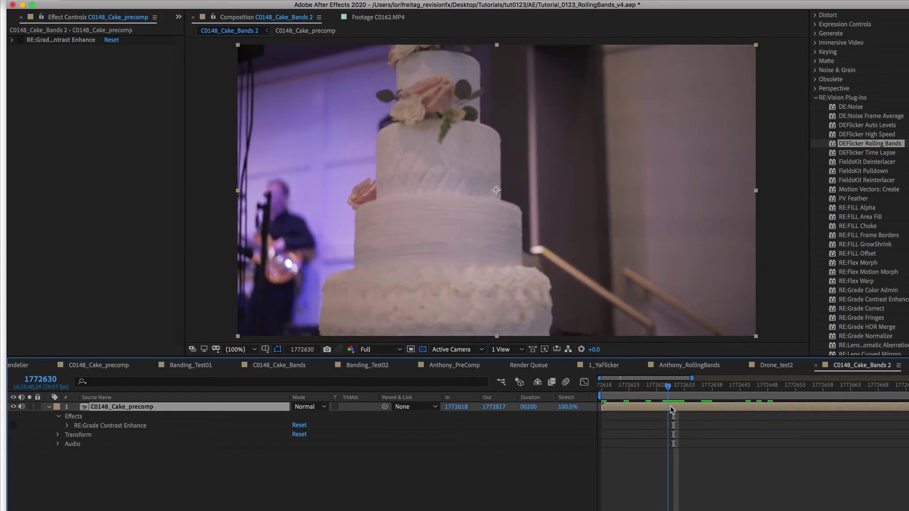
{"action": "left_click", "coordinate": [20, 41]}
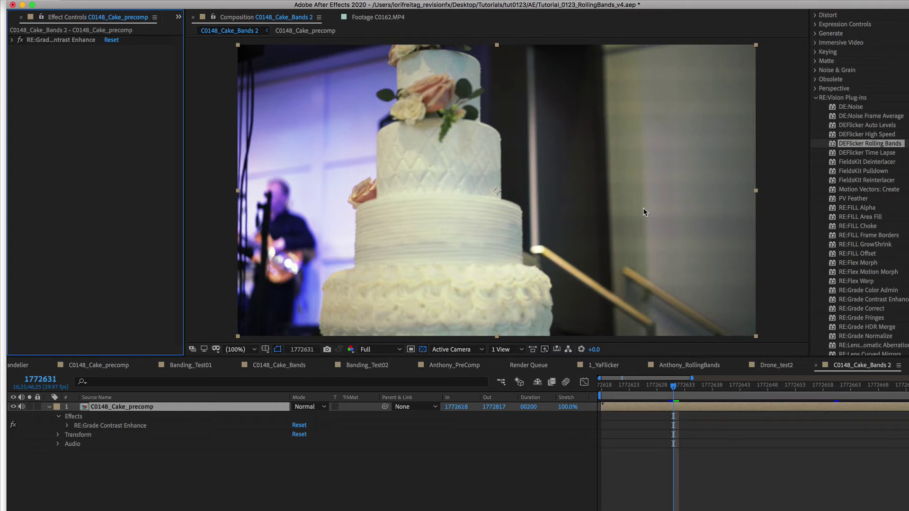
{"action": "left_click", "coordinate": [21, 41]}
{"action": "left_click", "coordinate": [21, 41]}
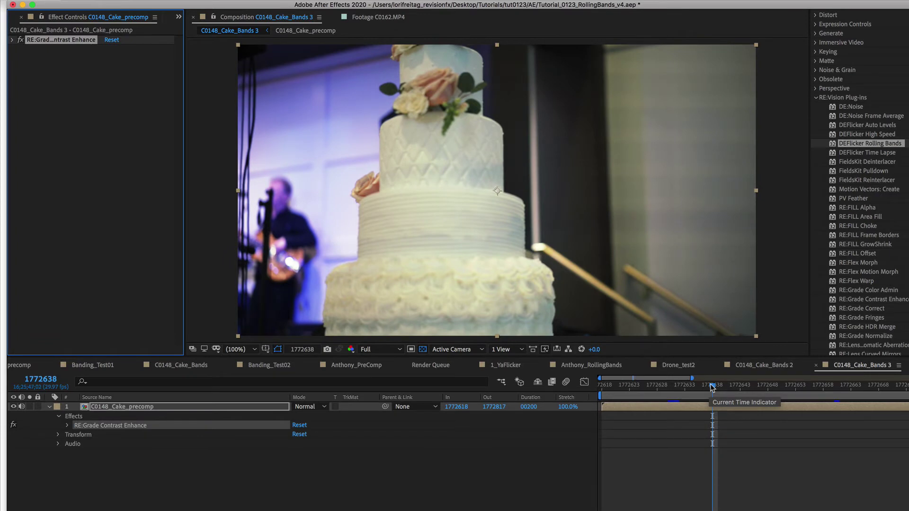
{"action": "left_click_drag", "start_coordinate": [712, 388], "coordinate": [702, 391]}
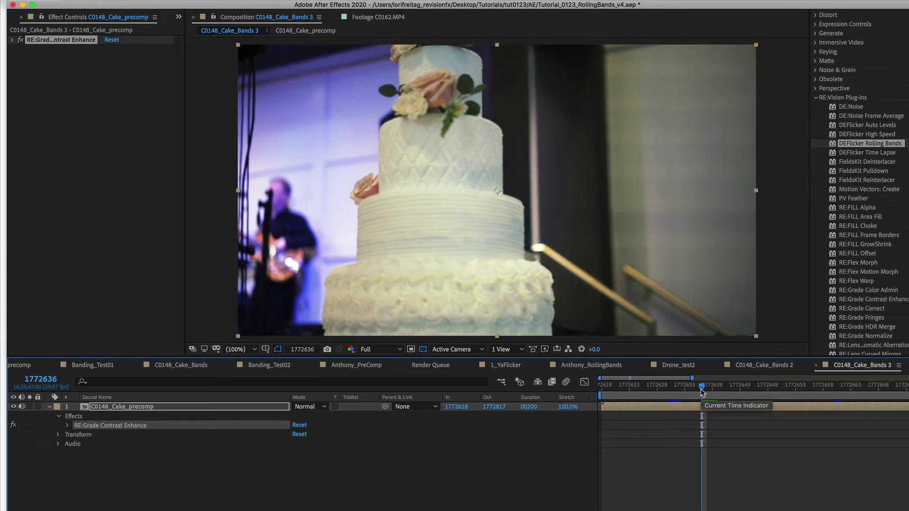
Apply DEFlicker Rolling Bands to the cake layer, with master band top 386, bottom 455, next center 545.
{"action": "left_click_drag", "start_coordinate": [837, 143], "coordinate": [719, 178]}
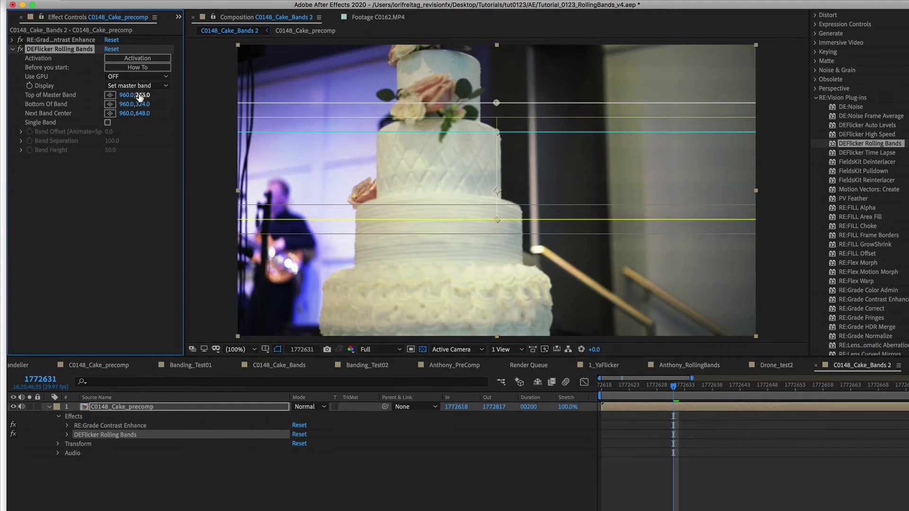
{"action": "left_click_drag", "start_coordinate": [139, 97], "coordinate": [207, 115]}
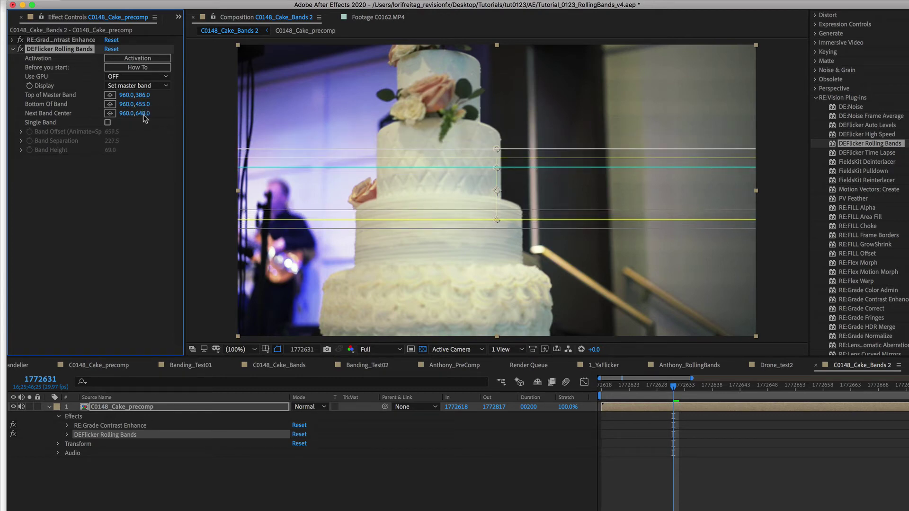
{"action": "left_click_drag", "start_coordinate": [138, 116], "coordinate": [92, 113]}
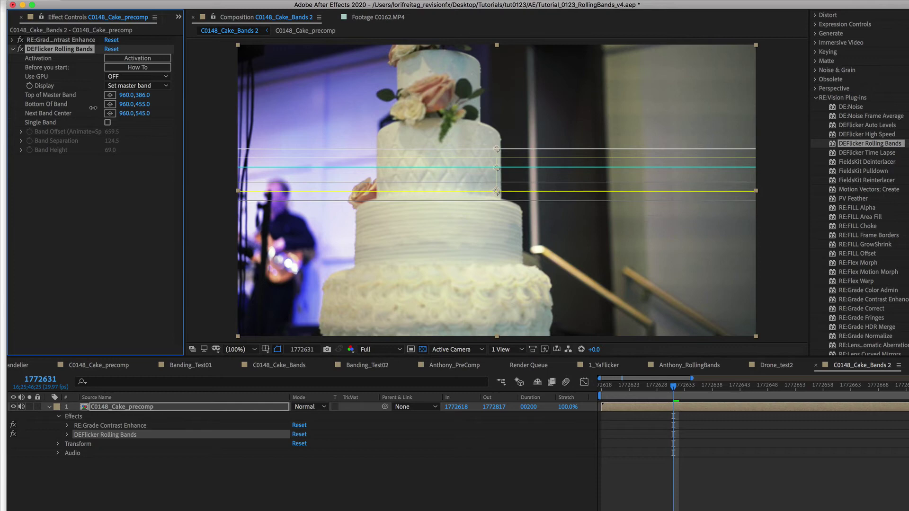
Show Bands over RGB and set Band Height to 72 to match the visible bands.
{"action": "left_click", "coordinate": [132, 87]}
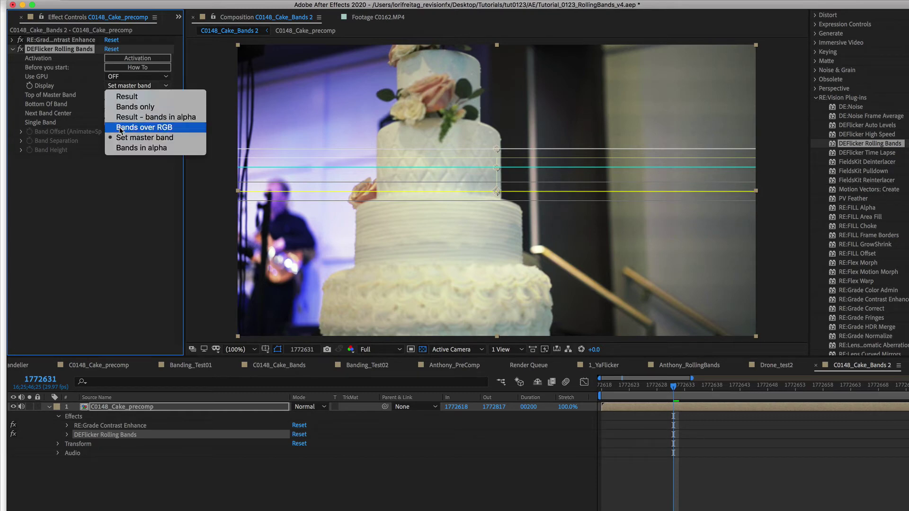
{"action": "left_click", "coordinate": [120, 128]}
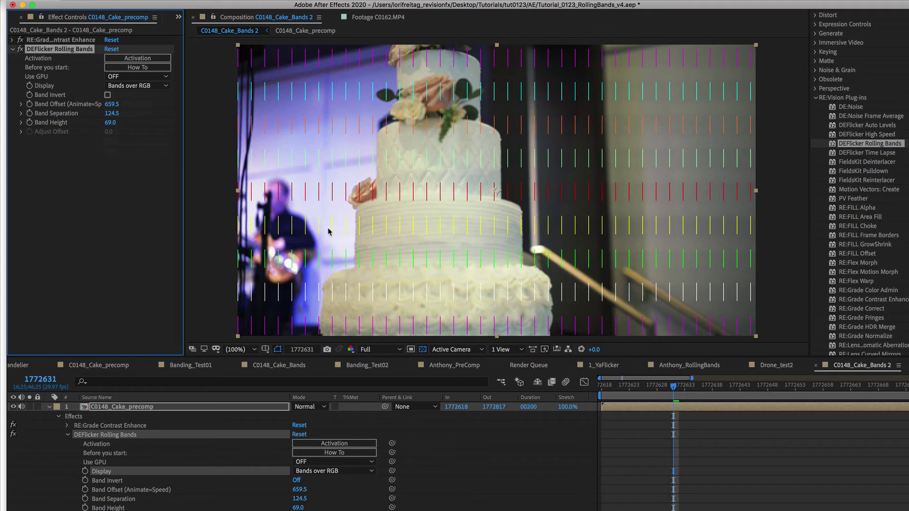
{"action": "left_click_drag", "start_coordinate": [114, 124], "coordinate": [108, 124]}
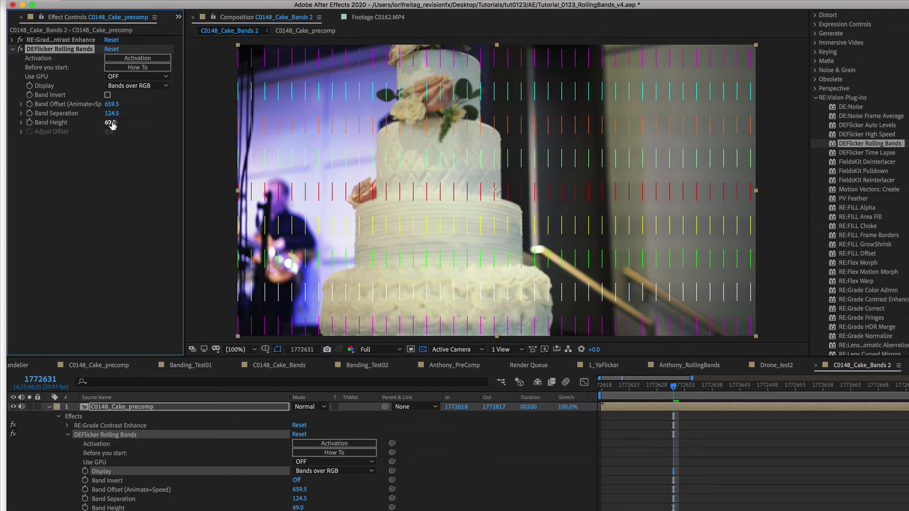
Keyframe Band Offset from 650 to 666 a few frames later so the marks follow the bands.
{"action": "left_click", "coordinate": [29, 105]}
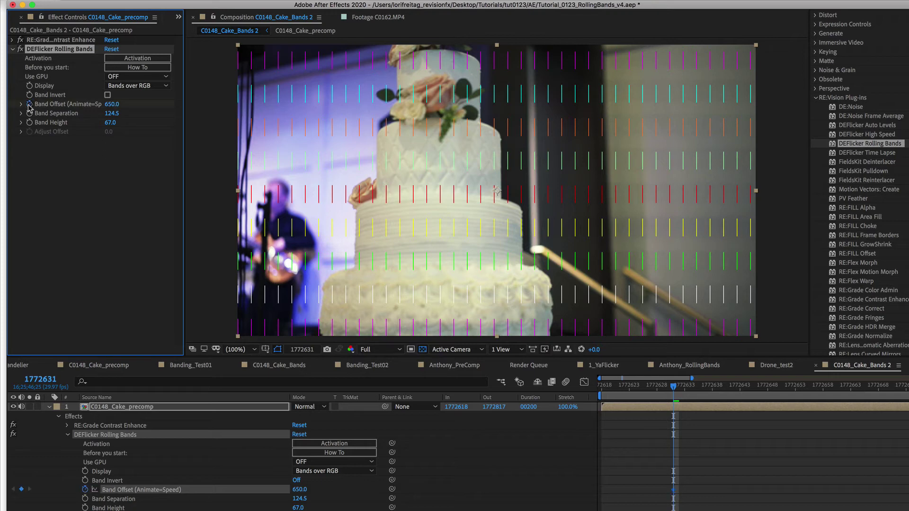
{"action": "key", "text": "Page_Down"}
{"action": "key", "text": "Page_Down"}
{"action": "key", "text": "Page_Down"}
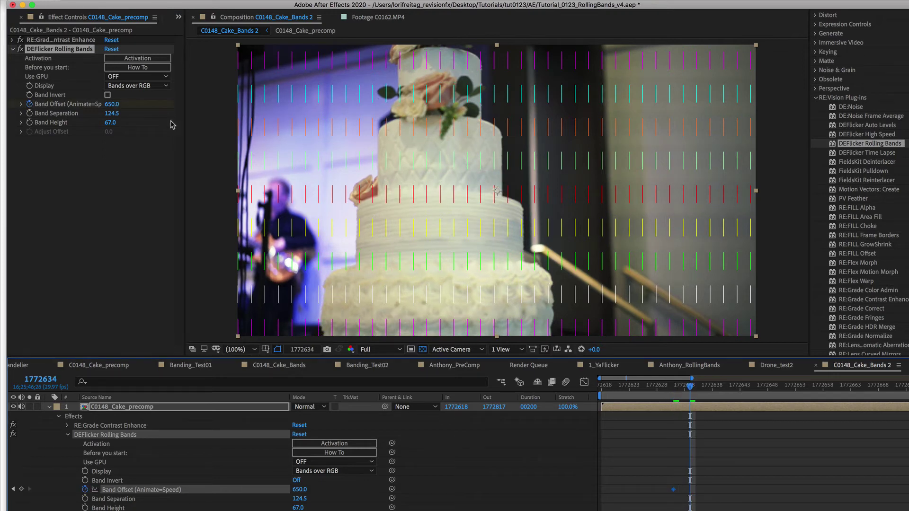
{"action": "left_click", "coordinate": [112, 104]}
{"action": "type", "text": "67"}
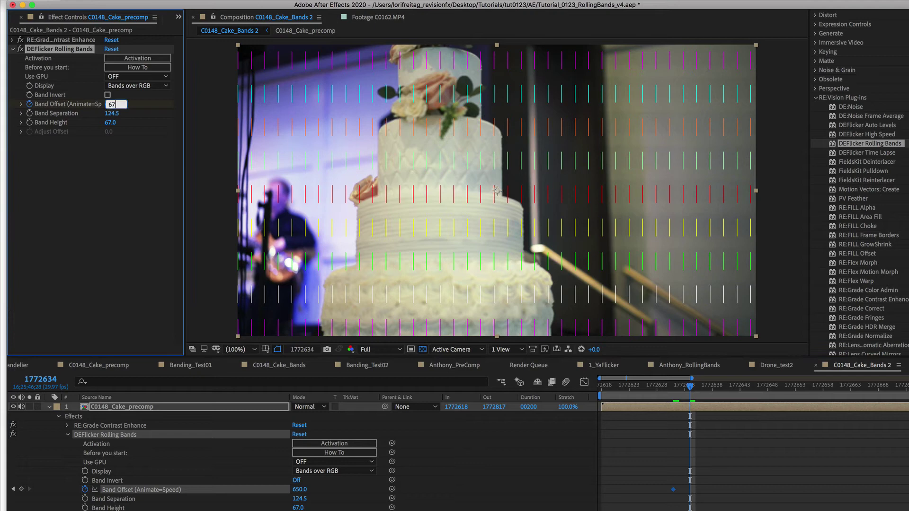
{"action": "type", "text": "0"}
{"action": "key", "text": "Return"}
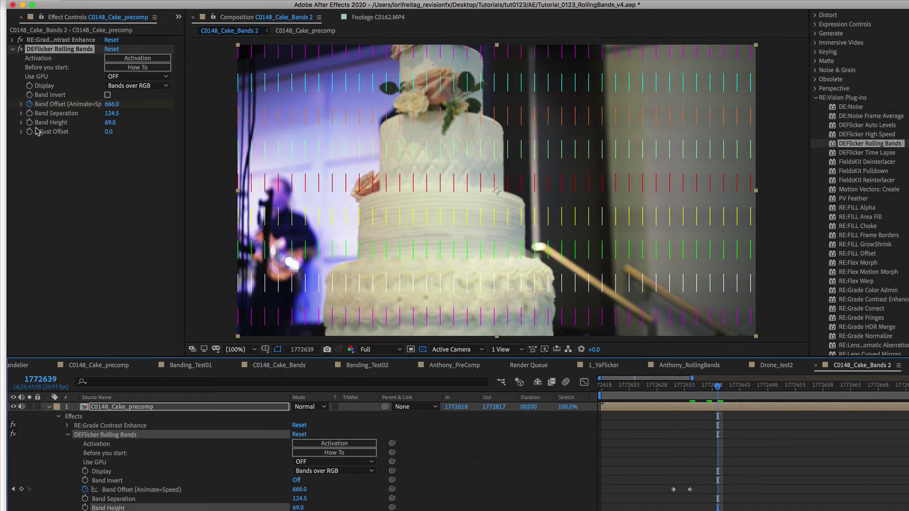
{"action": "key", "text": "Page_Down"}
{"action": "key", "text": "Page_Down"}
{"action": "key", "text": "Page_Down"}
{"action": "key", "text": "Page_Down"}
{"action": "key", "text": "Page_Down"}
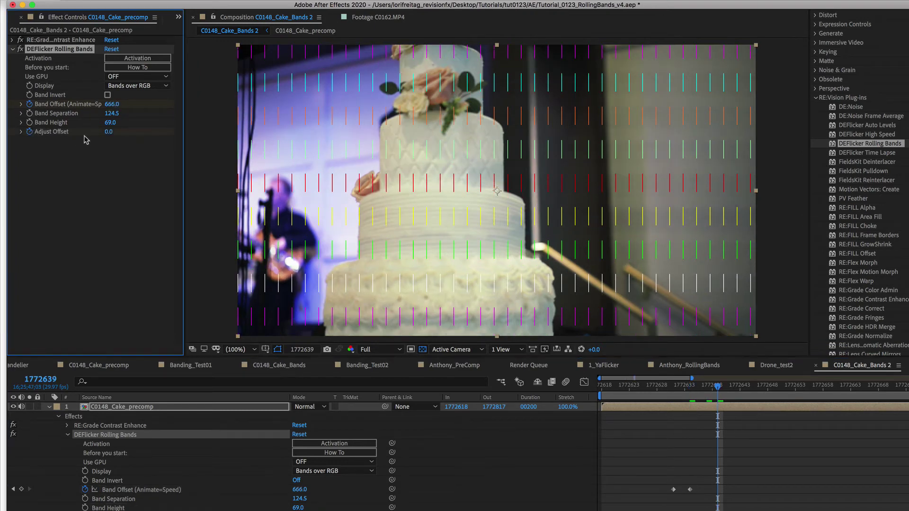
Set Adjust Offset to -10.
{"action": "left_click", "coordinate": [109, 132]}
{"action": "type", "text": "-10"}
{"action": "key", "text": "Return"}
{"action": "left_click", "coordinate": [125, 85]}
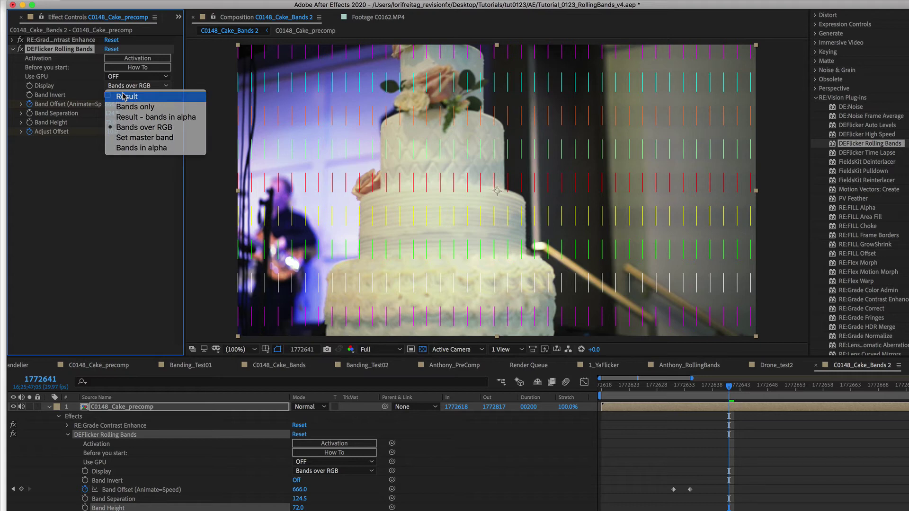
Switch Display to Result, turn off RE:Grade Contrast Enhance, and compute the RGB shift estimate.
{"action": "left_click", "coordinate": [123, 97]}
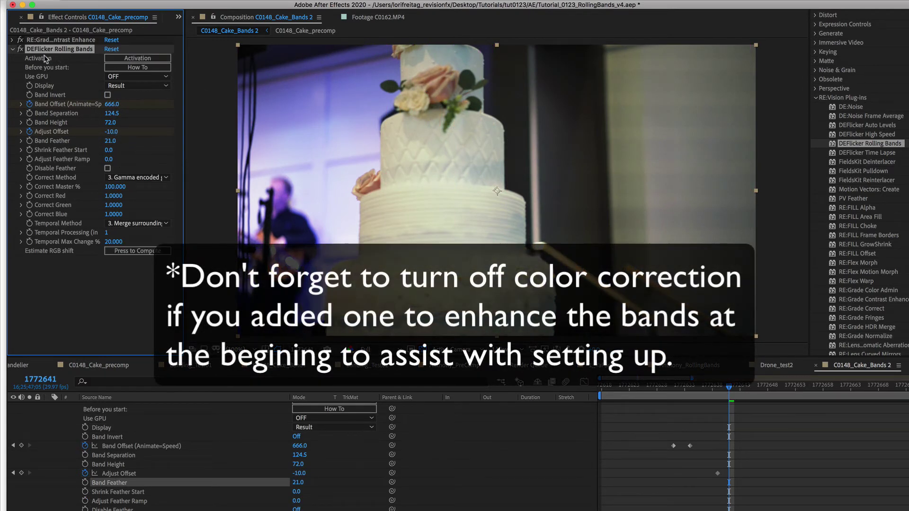
{"action": "left_click", "coordinate": [20, 40]}
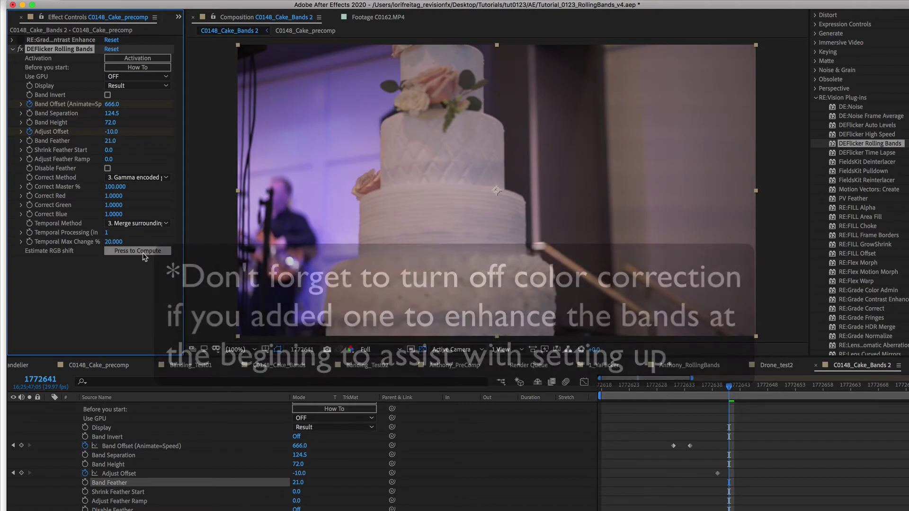
{"action": "left_click", "coordinate": [141, 252]}
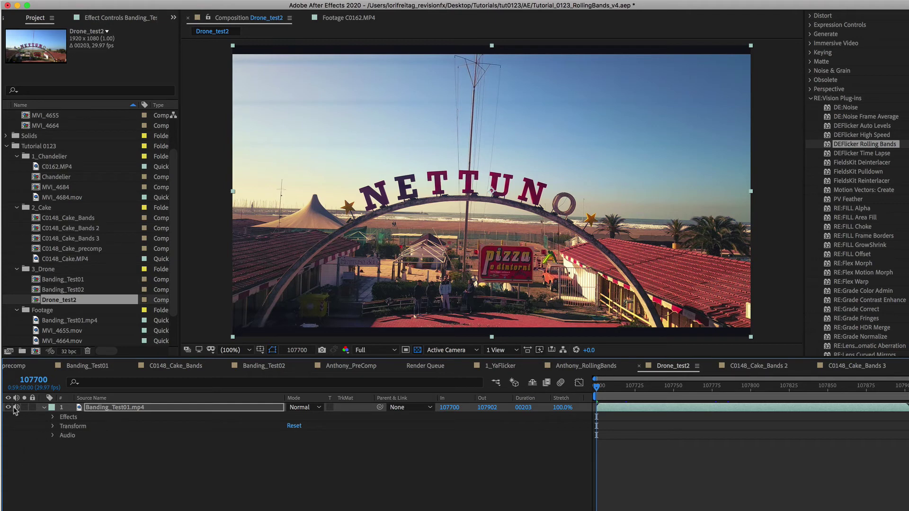
Expand the Banding_Test01.mp4 layer's effects and select RE:Grade Contrast Enhance for Effect Controls.
{"action": "left_click", "coordinate": [52, 417]}
{"action": "left_click", "coordinate": [78, 428]}
{"action": "left_click", "coordinate": [61, 296]}
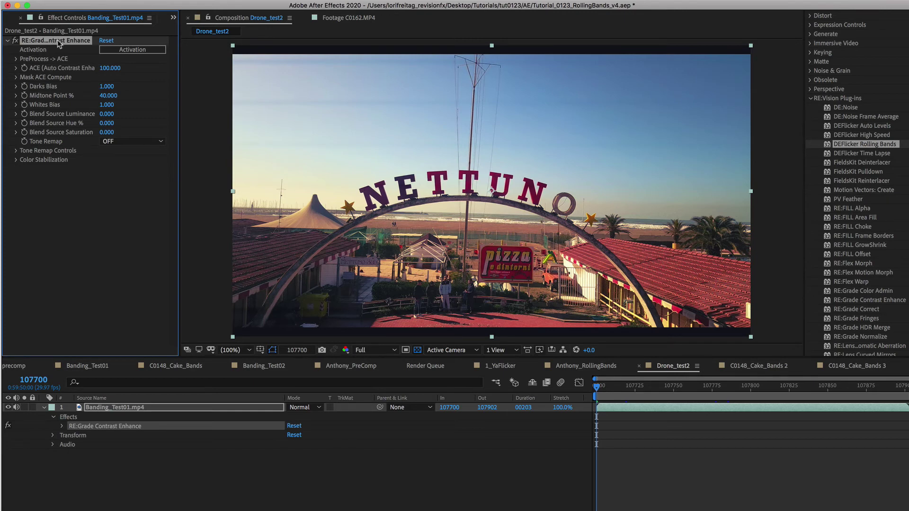
Compare the drone clip with contrast boost off and on, then apply DEFlicker High Speed to Banding_Test01.mp4.
{"action": "left_click", "coordinate": [14, 41]}
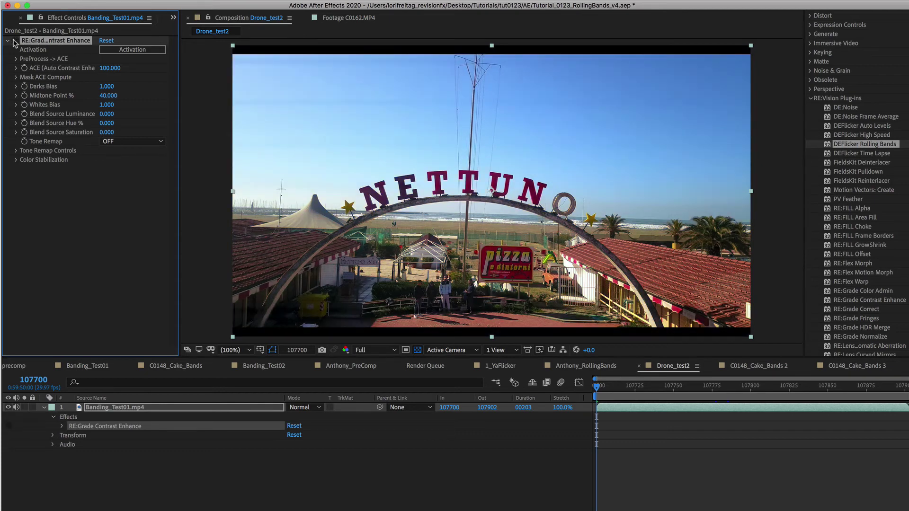
{"action": "left_click", "coordinate": [14, 41]}
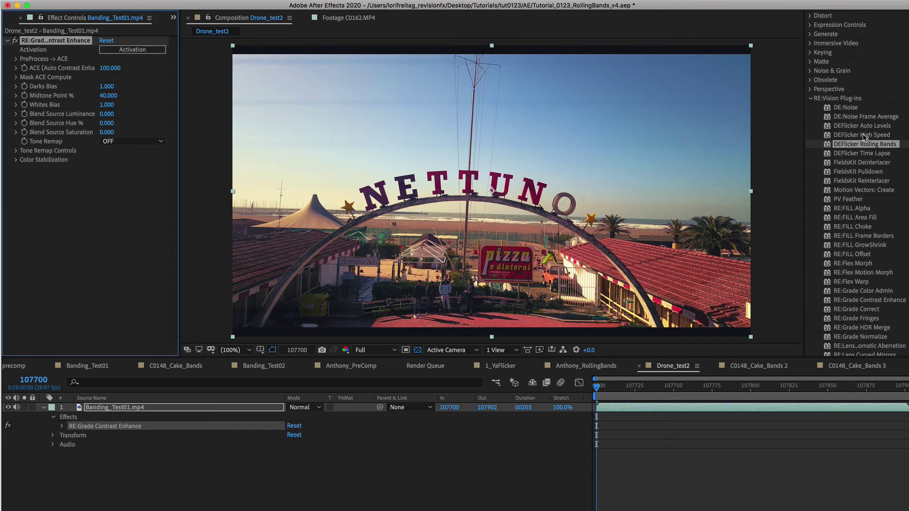
{"action": "left_click_drag", "start_coordinate": [865, 137], "coordinate": [537, 189]}
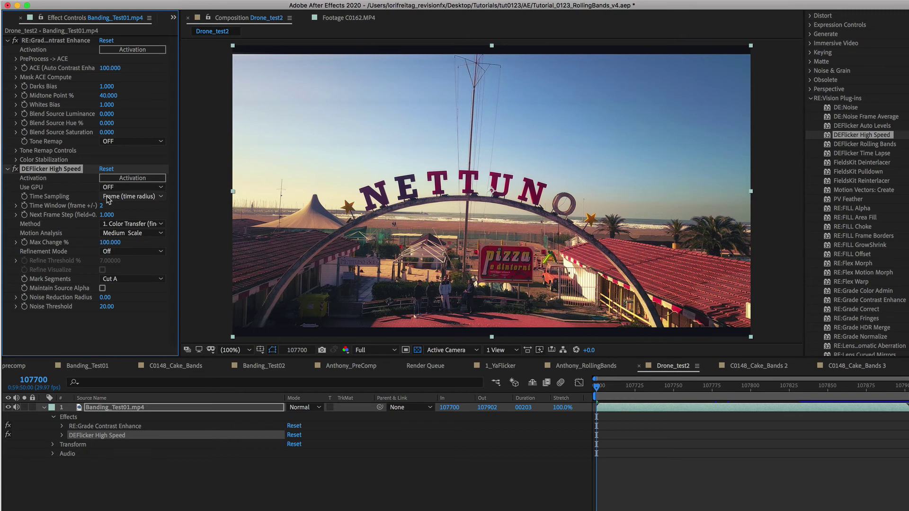
Keep DEFlicker High Speed's Time Sampling on Frame (time radius) after trying the rate option.
{"action": "left_click", "coordinate": [108, 198]}
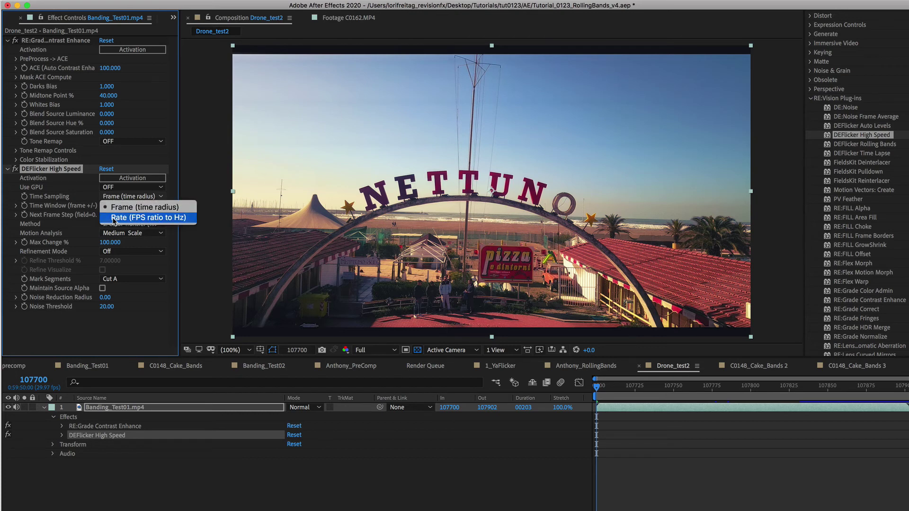
{"action": "left_click", "coordinate": [113, 217]}
{"action": "left_click", "coordinate": [113, 196]}
{"action": "left_click", "coordinate": [114, 208]}
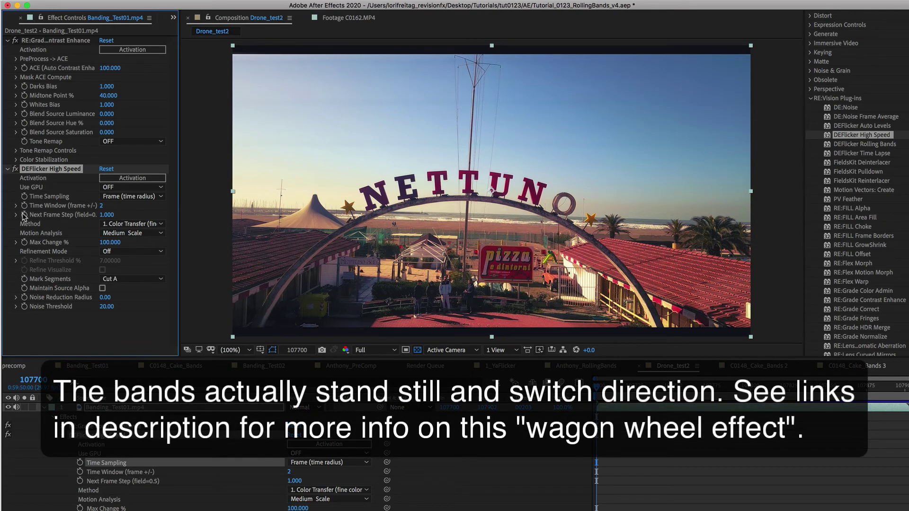
Keyframe Next Frame Step at 1, then set it to 4 four frames later.
{"action": "left_click", "coordinate": [25, 215]}
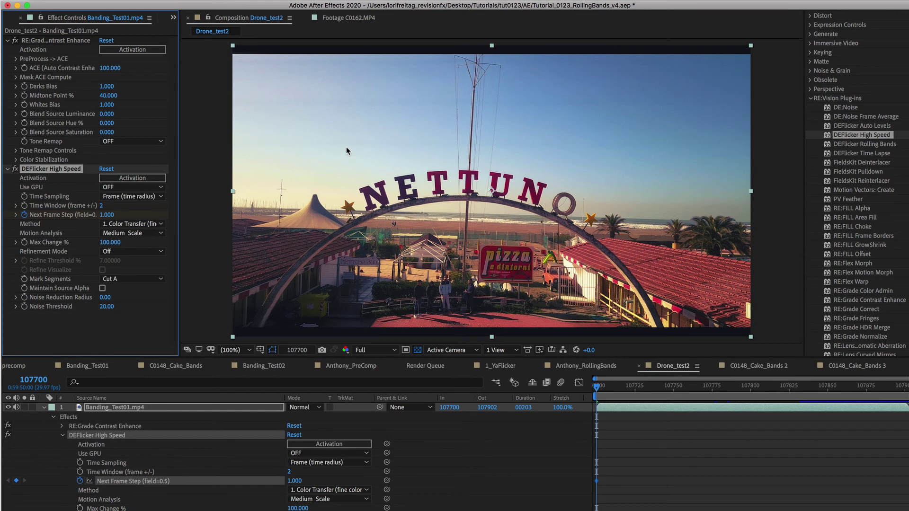
{"action": "key", "text": "Page_Down"}
{"action": "key", "text": "Page_Down"}
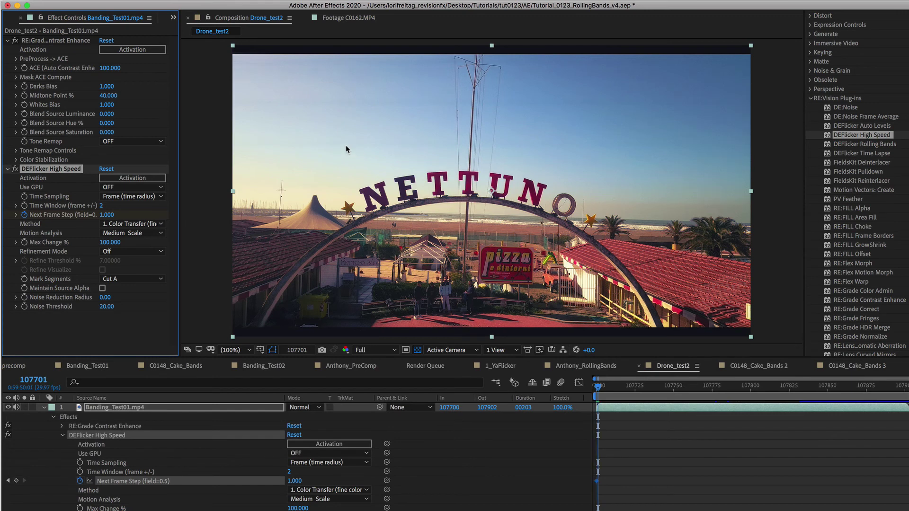
{"action": "key", "text": "Page_Down"}
{"action": "key", "text": "Page_Down"}
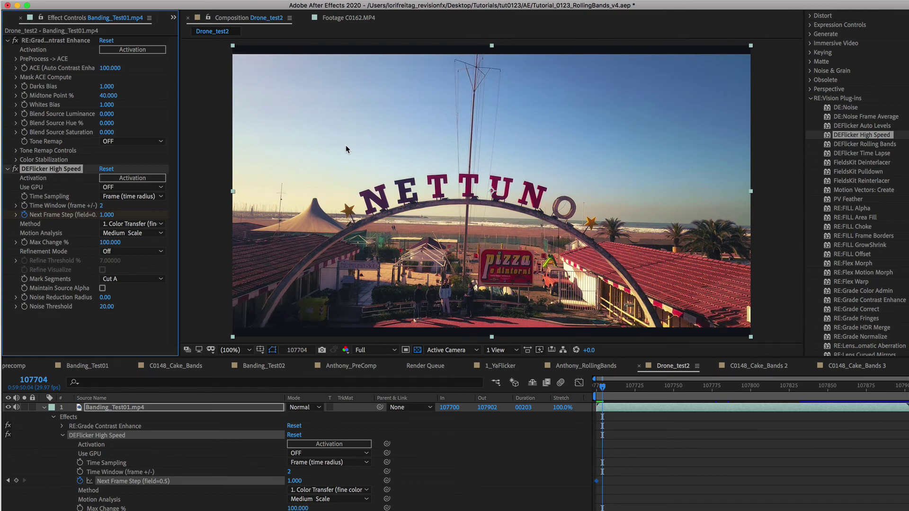
{"action": "left_click", "coordinate": [106, 216]}
{"action": "type", "text": "4"}
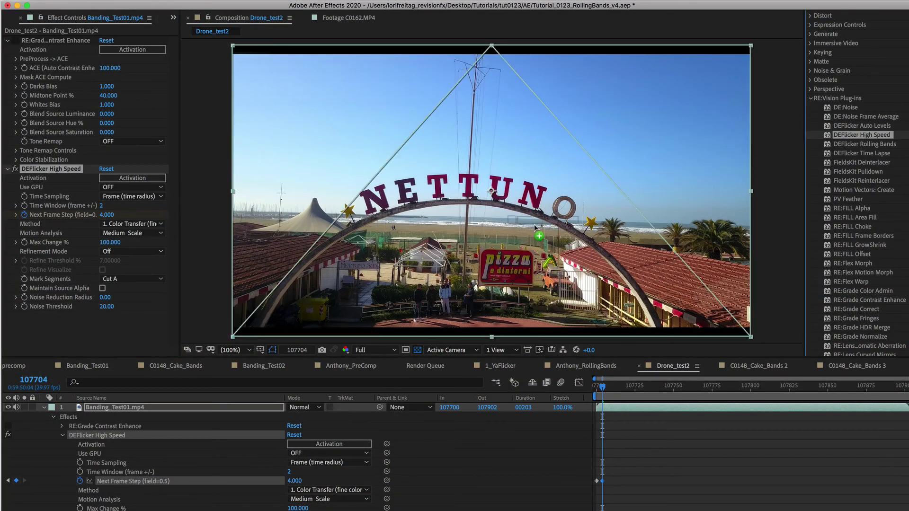
Drag DEFlicker High Speed onto the Nettuno drone layer to add DEFlicker High Speed 2.
{"action": "left_click_drag", "start_coordinate": [535, 228], "coordinate": [493, 247]}
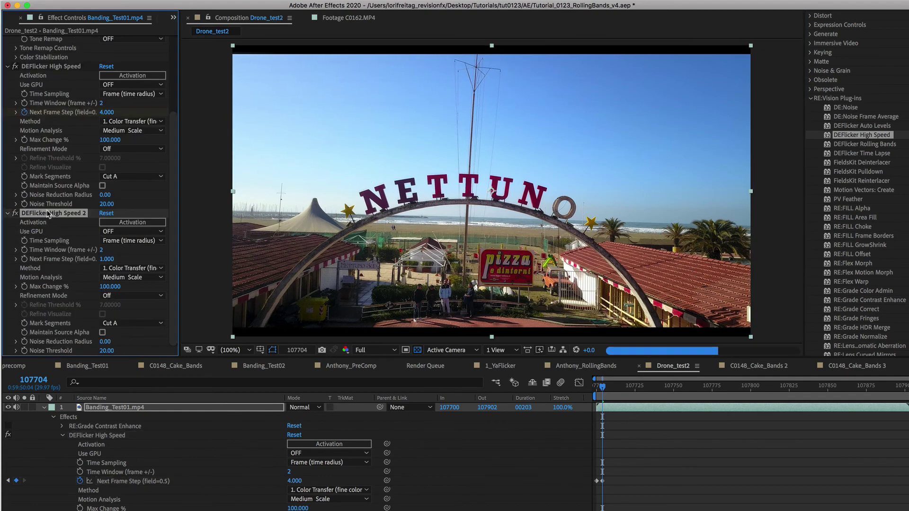